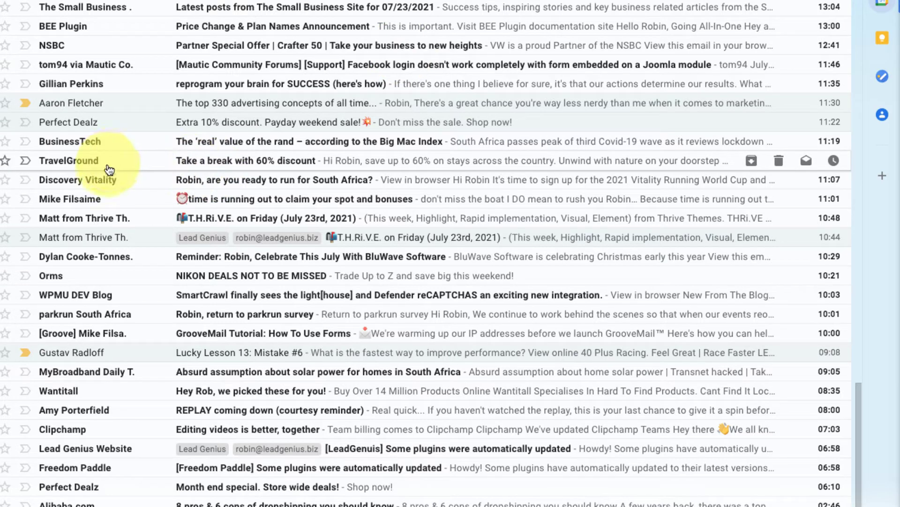
Open the Perfect Dealz payday weekend sale email from the inbox, look through its content and return to the inbox
scroll(96, 136, up, 1)
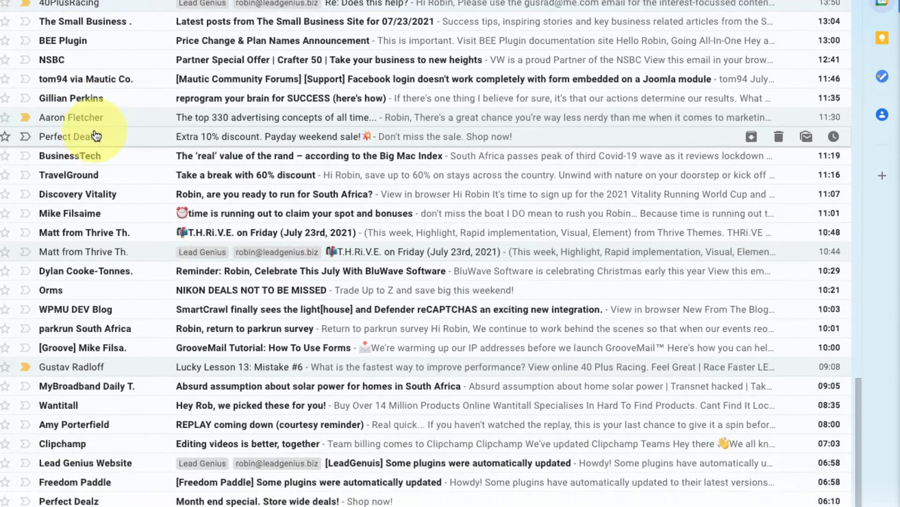
scroll(96, 136, up, 2)
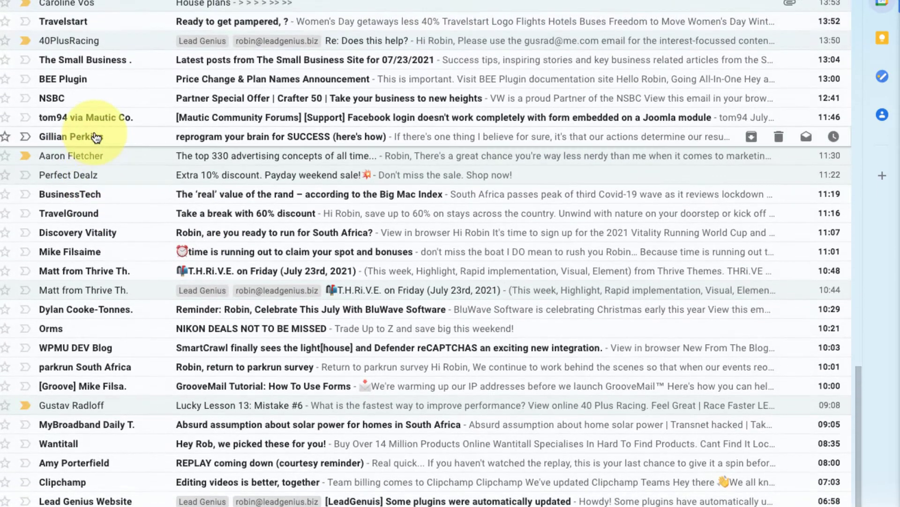
scroll(80, 131, down, 2)
scroll(61, 121, up, 1)
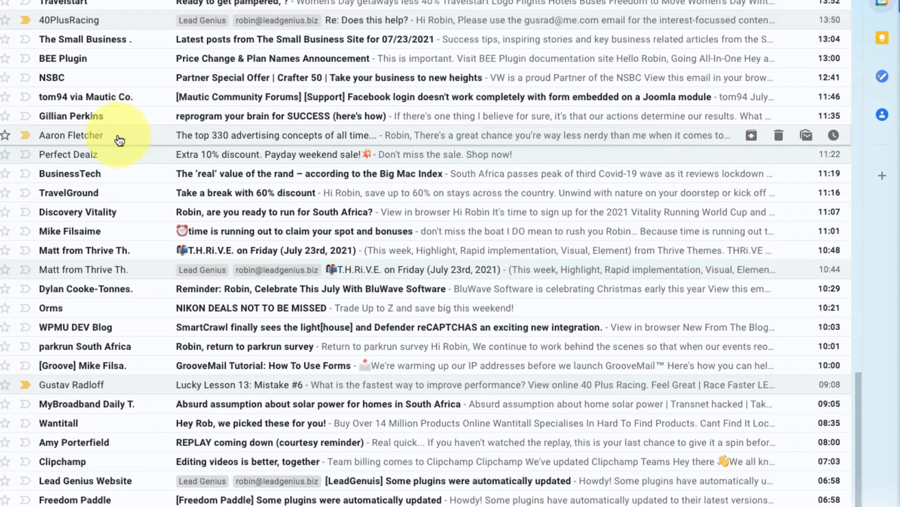
scroll(117, 140, down, 1)
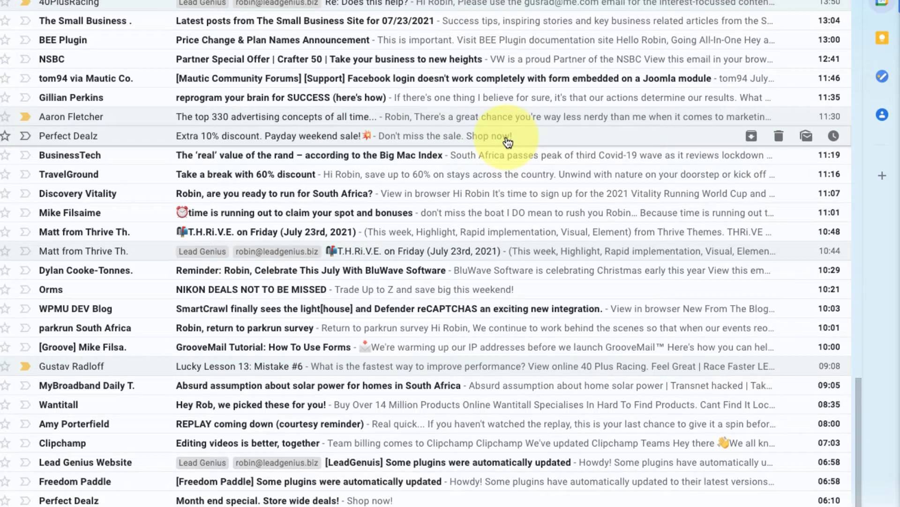
click(260, 138)
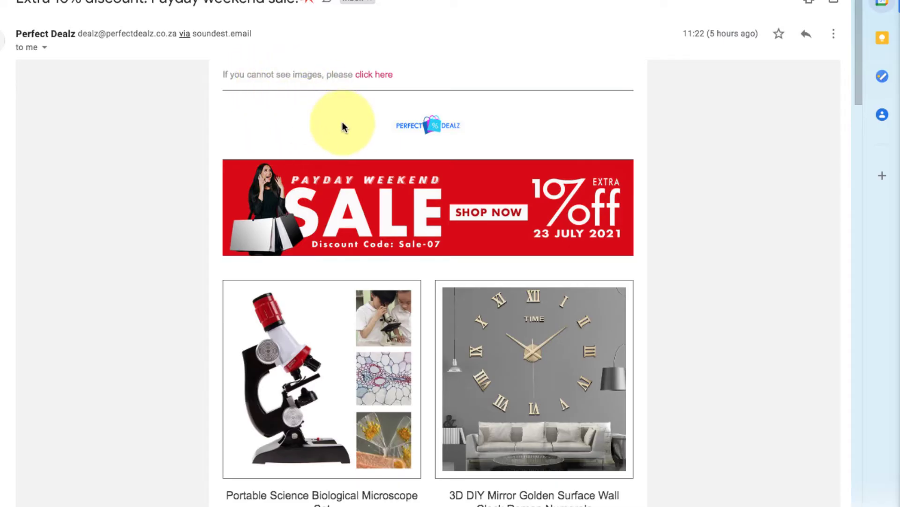
scroll(341, 126, down, 5)
scroll(345, 131, up, 5)
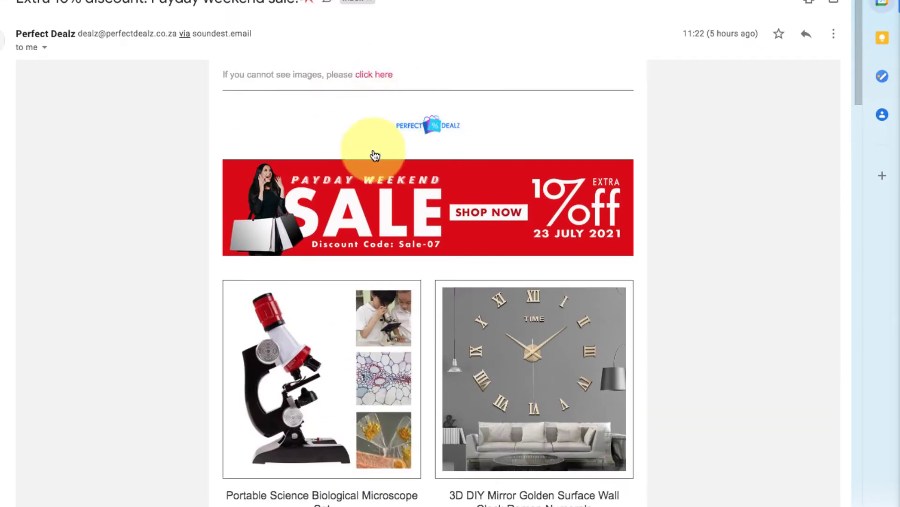
scroll(376, 155, down, 1)
scroll(408, 206, up, 1)
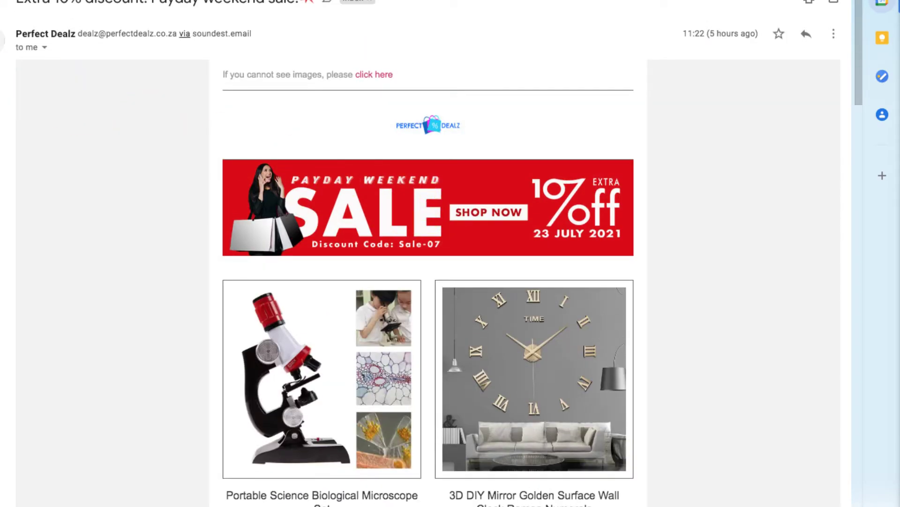
click(1, 1)
scroll(123, 233, down, 1)
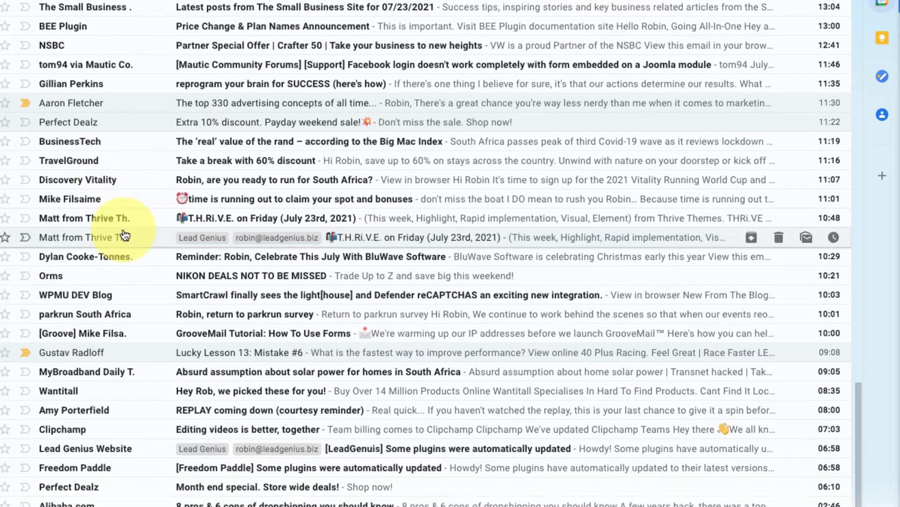
scroll(124, 235, up, 1)
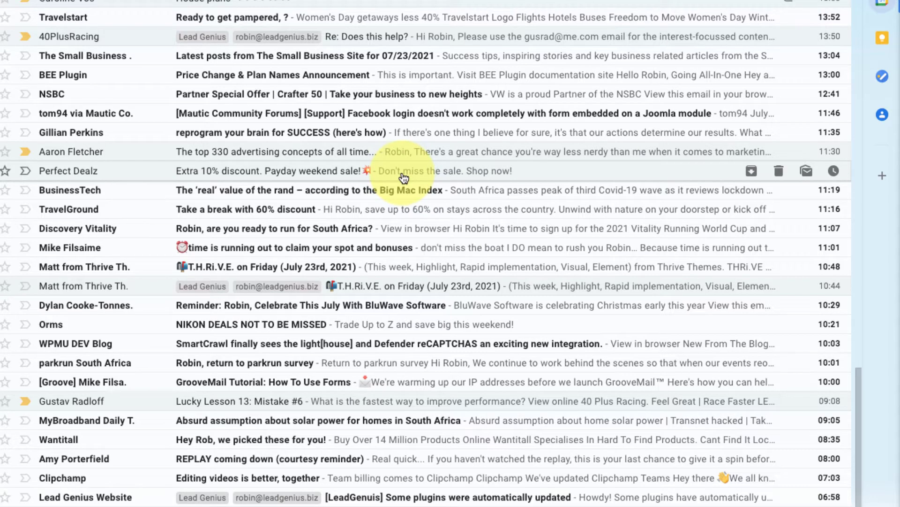
scroll(402, 177, up, 1)
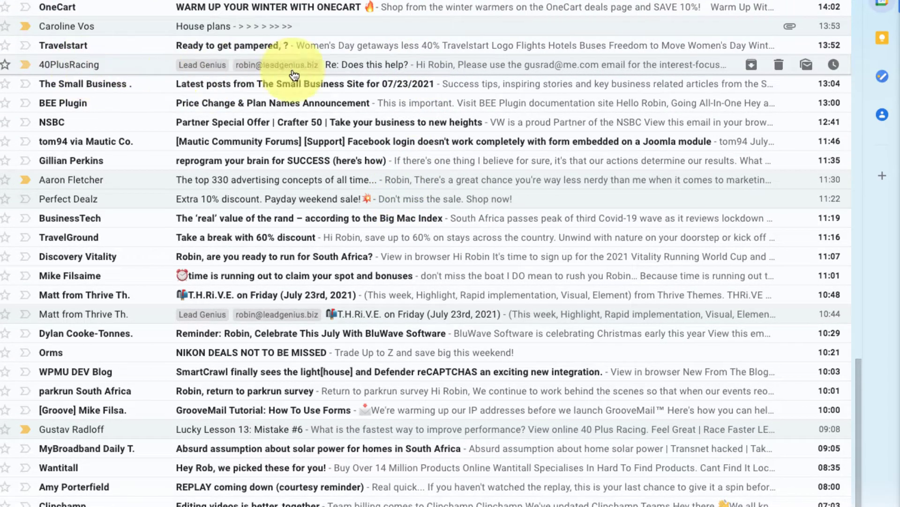
scroll(462, 95, down, 1)
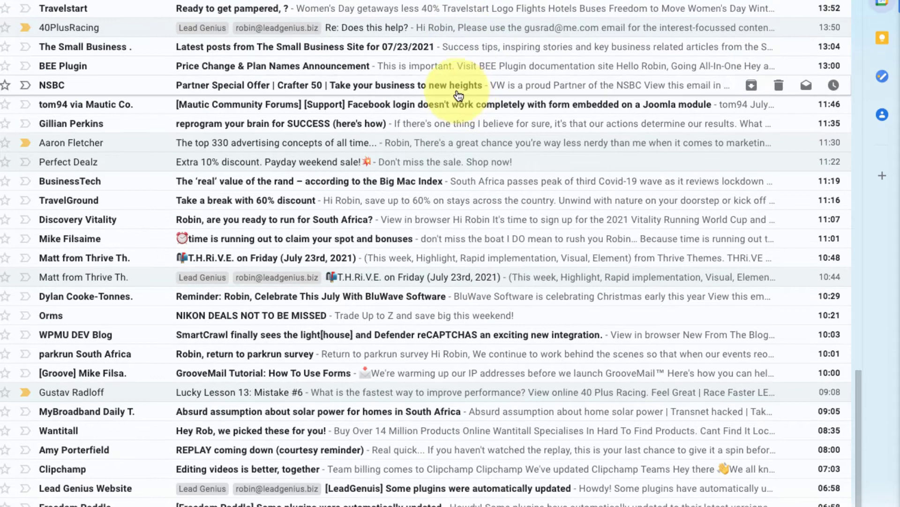
scroll(370, 91, down, 1)
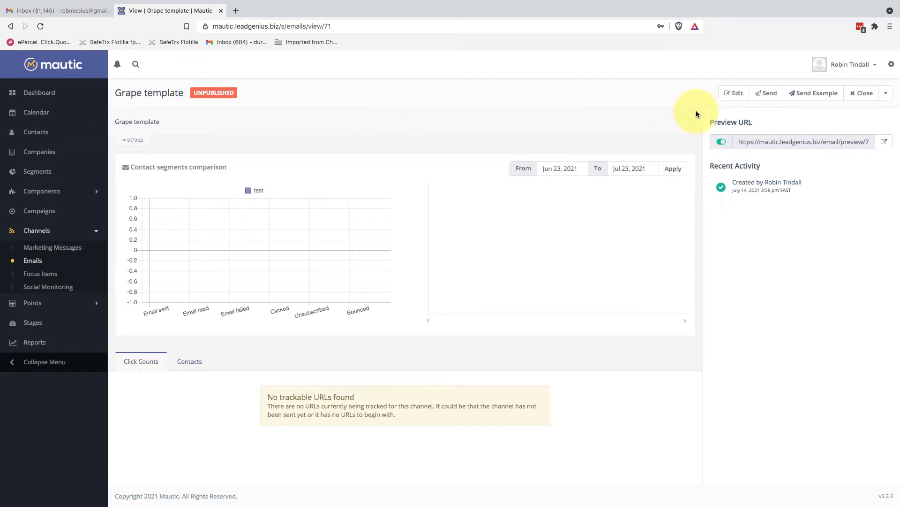
Open the Grape template email in the builder and replace its "Insert your text here" placeholder with "Hi there"
click(730, 95)
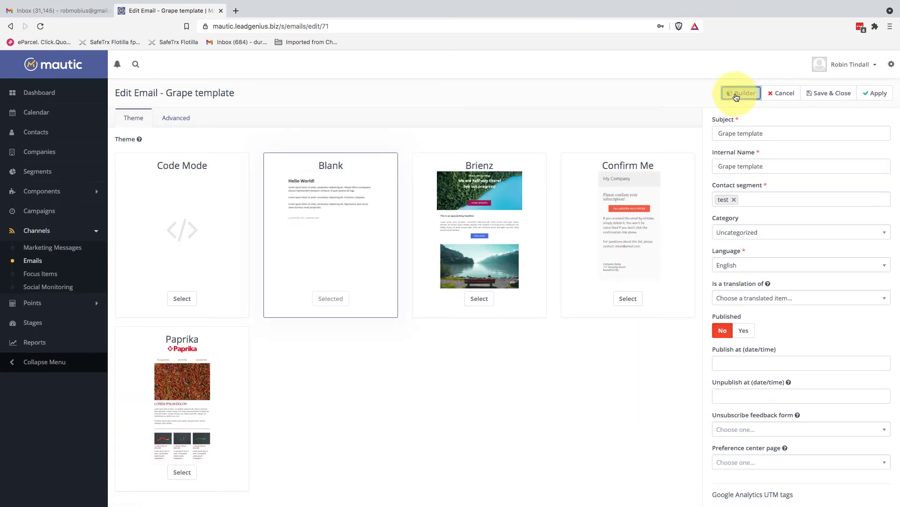
click(736, 94)
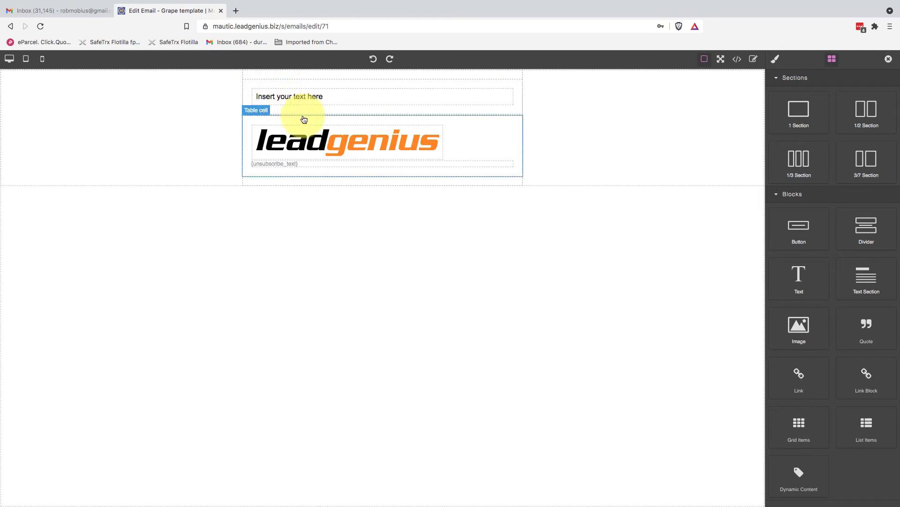
click(288, 98)
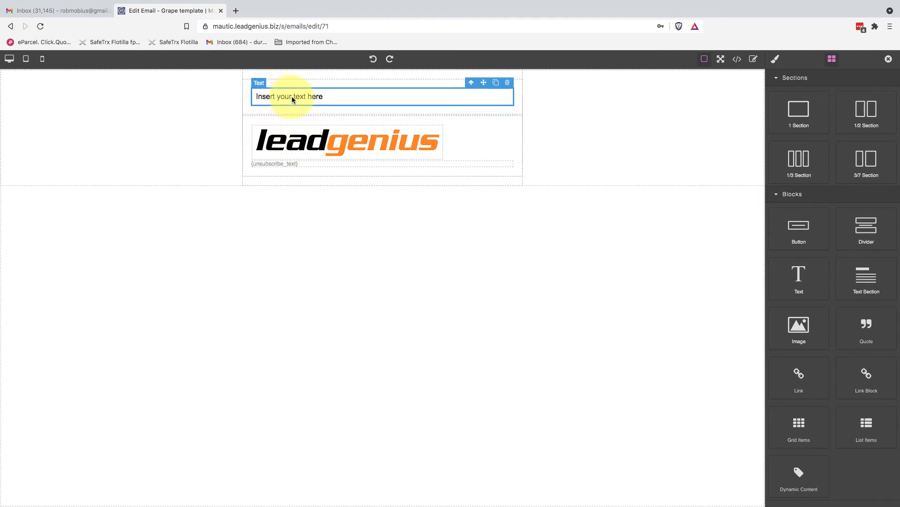
double_click(313, 97)
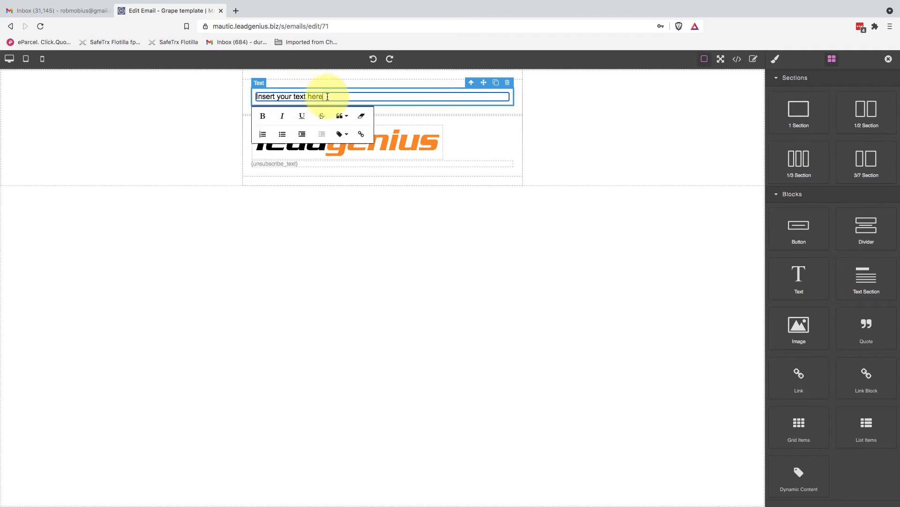
drag(322, 96, 259, 97)
text(n)
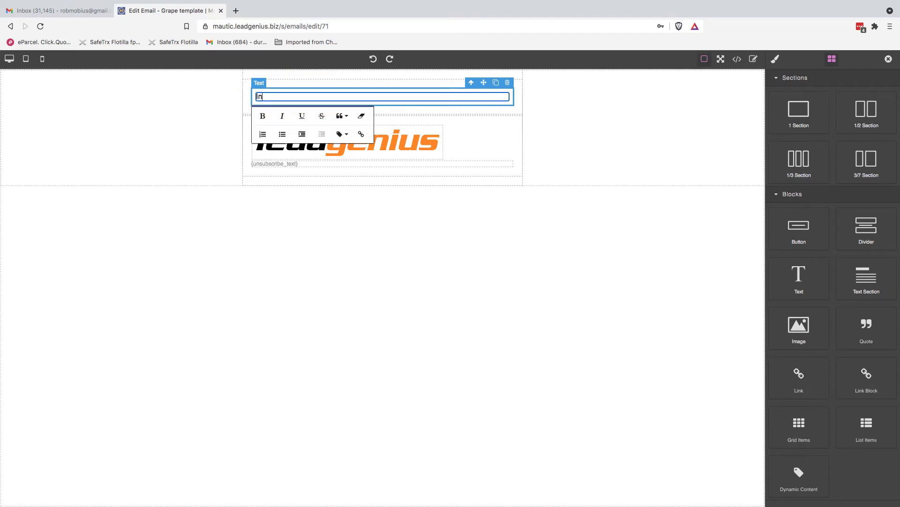
text(Hi there)
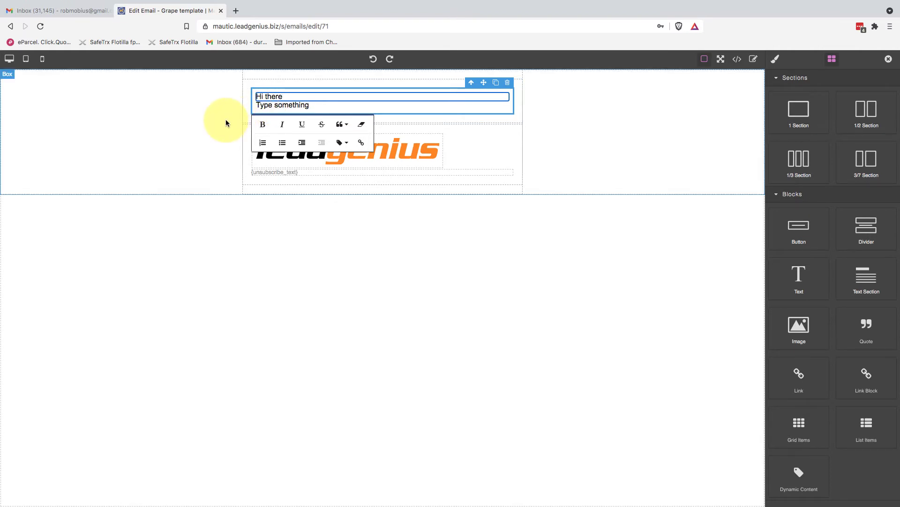
click(215, 111)
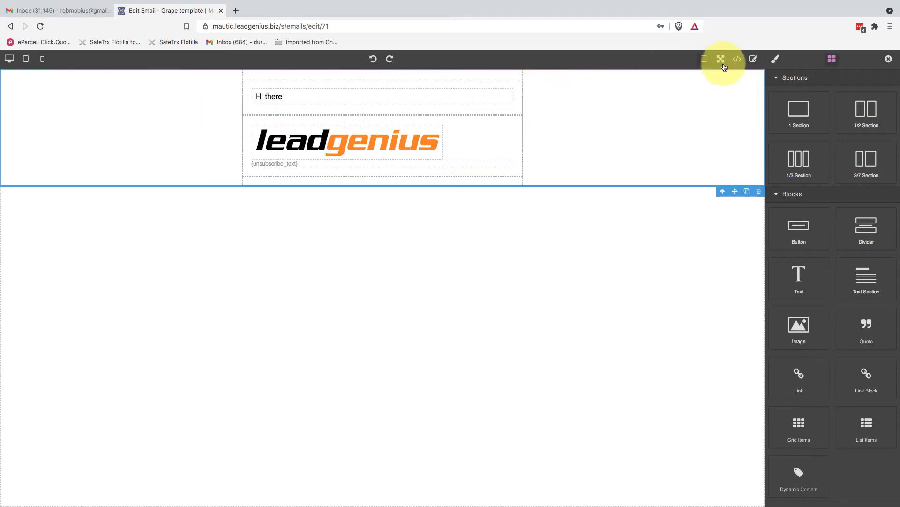
Open the email's code for editing and examine the preview text block and the section wrapper that follows it
click(754, 60)
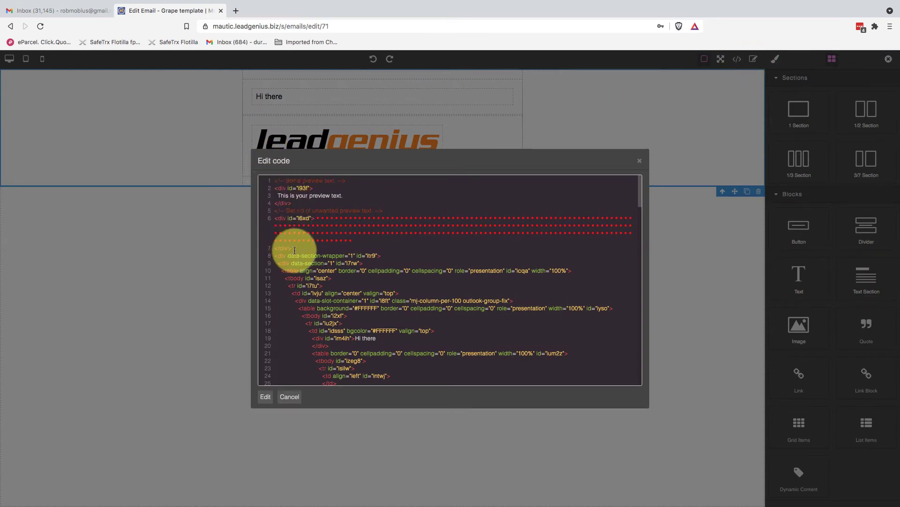
drag(291, 247, 262, 182)
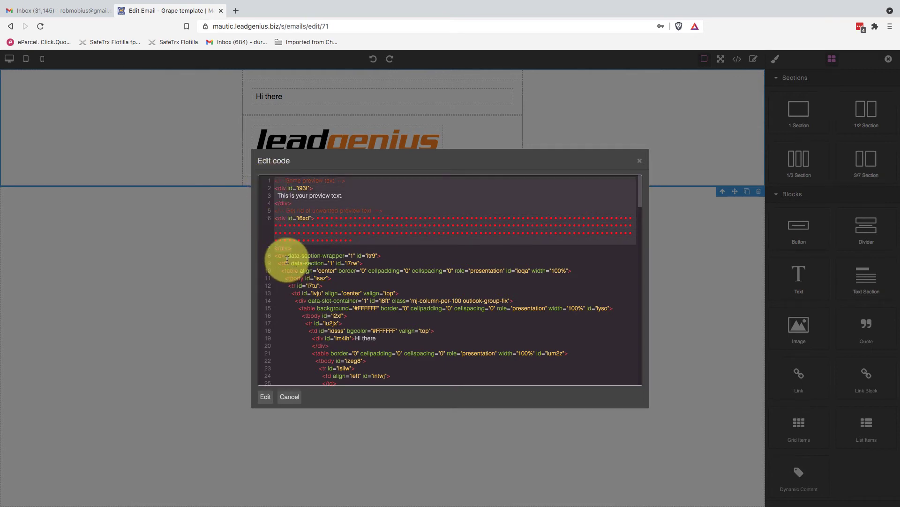
drag(275, 257, 390, 256)
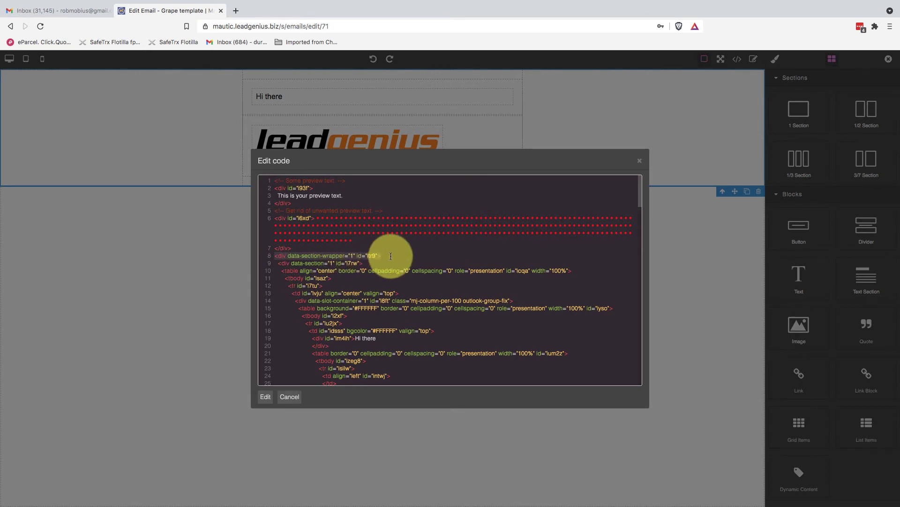
drag(391, 257, 276, 195)
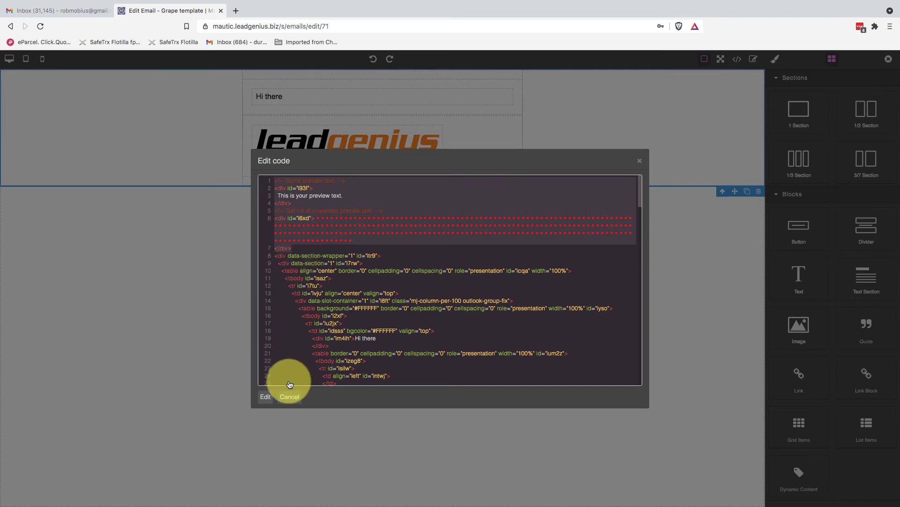
click(265, 398)
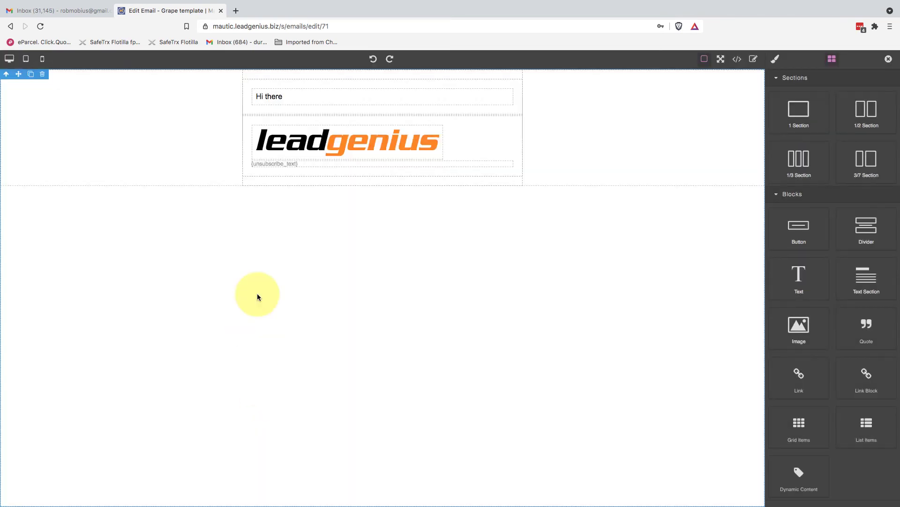
Change the preview text in the email's code to "This a pre text", apply it, and save and close the email
click(754, 59)
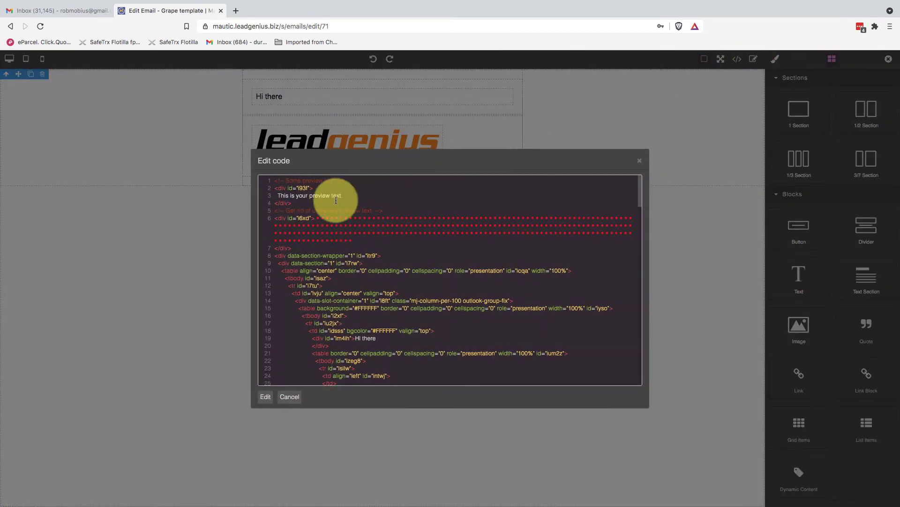
mouse_move(278, 196)
mouse_down()
mouse_move(352, 197)
mouse_move(276, 198)
mouse_up()
click(352, 197)
text(Thi)
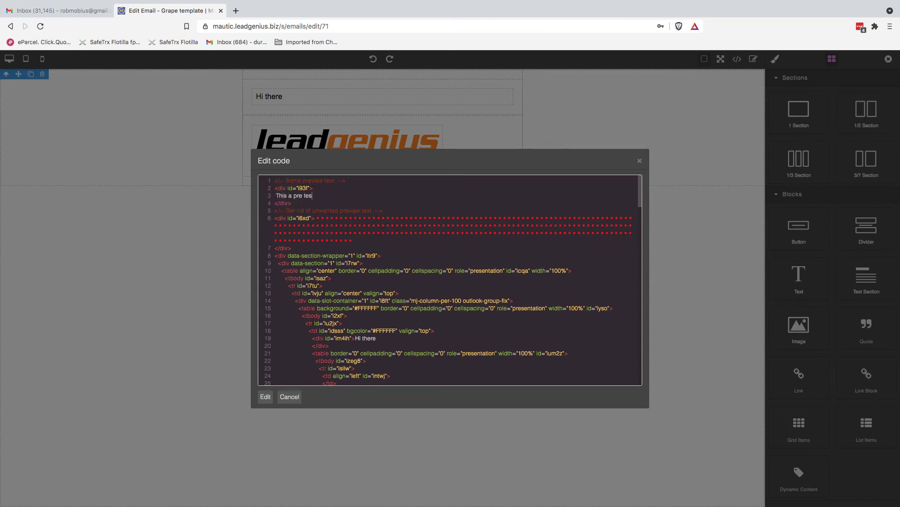
click(265, 396)
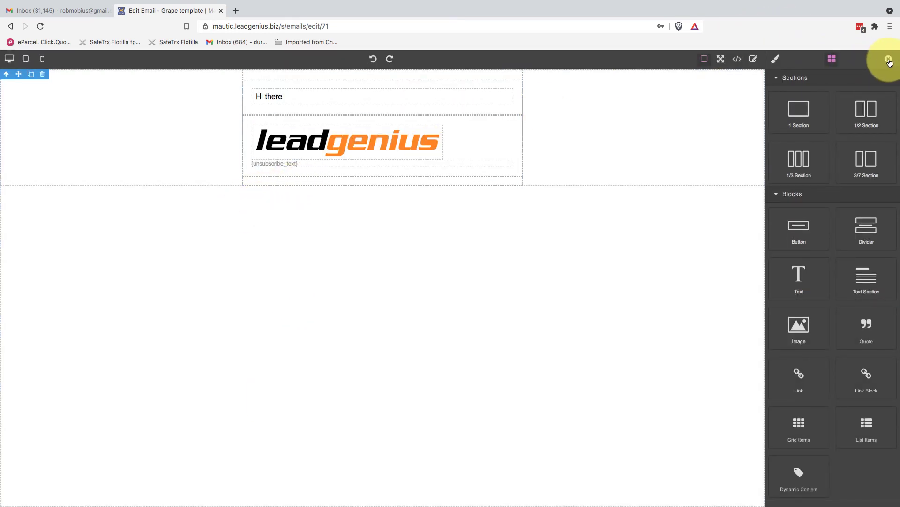
click(890, 62)
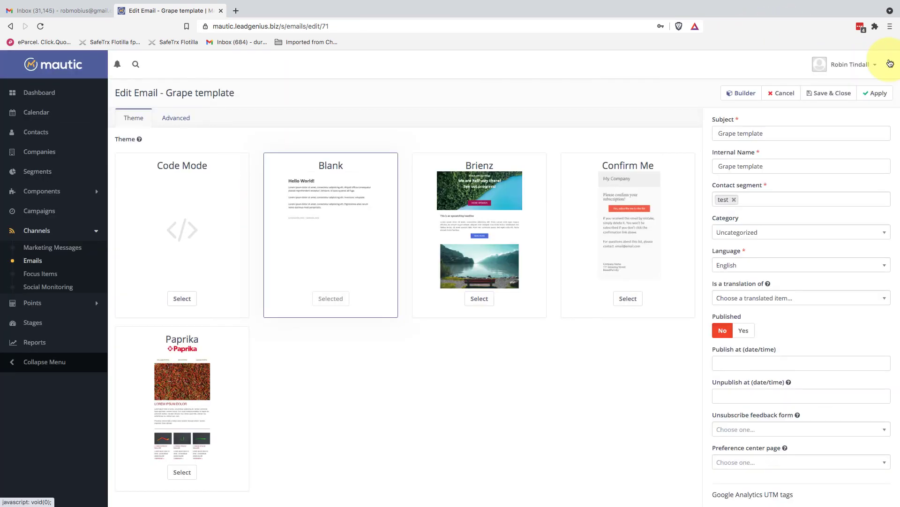
click(822, 96)
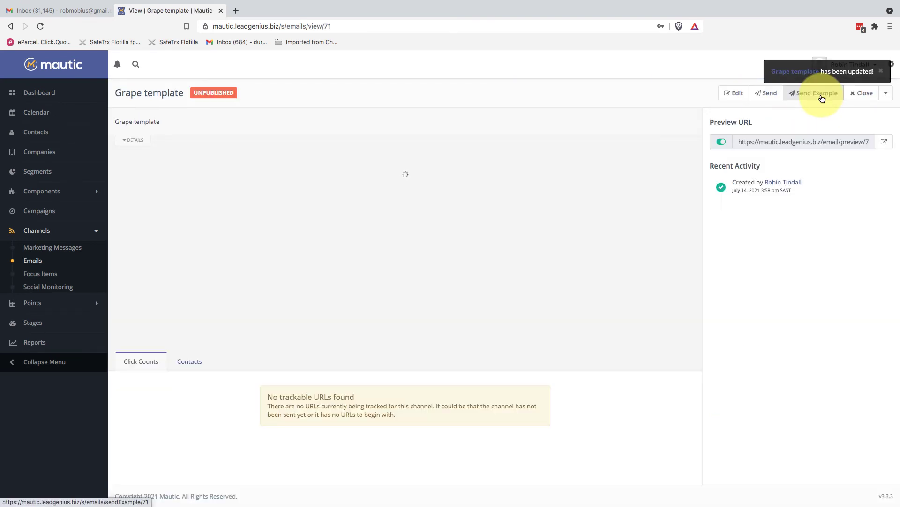
Send an example of the Grape template email, replacing the suggested recipient with the Gmail account's address
click(822, 96)
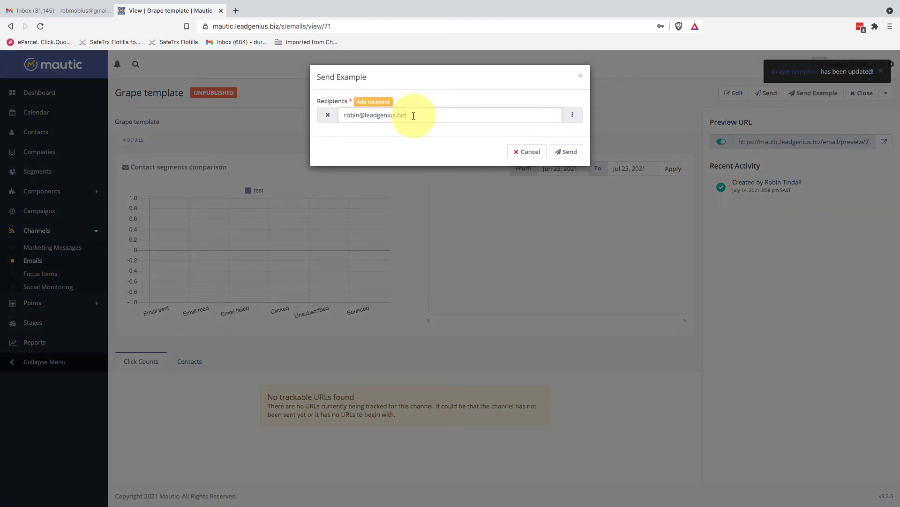
drag(414, 116, 326, 117)
text(rob)
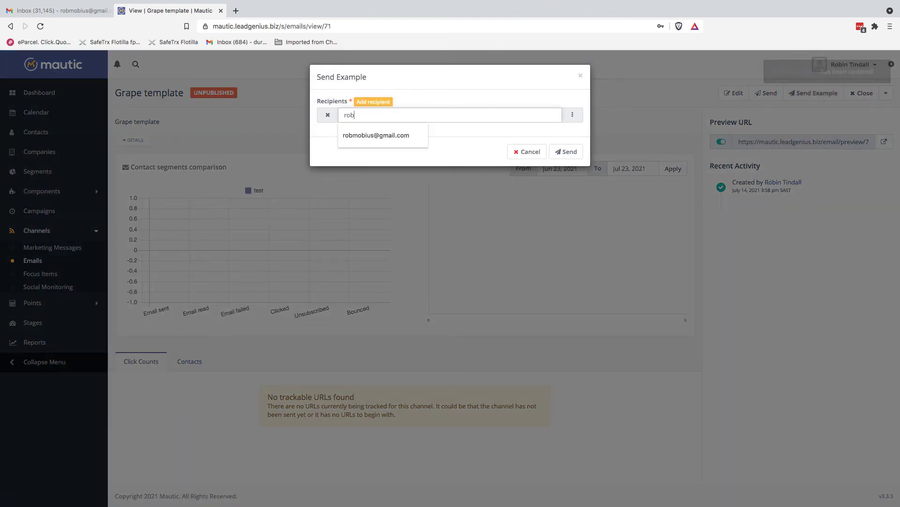
click(360, 133)
click(566, 152)
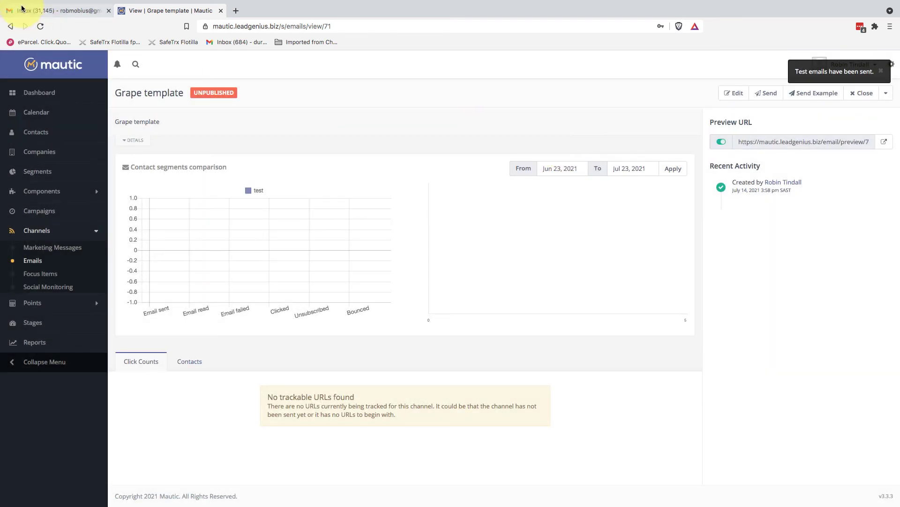
Switch to the Gmail inbox, check the preview text of the "[TEST] Grape template" email and open it
click(55, 12)
scroll(72, 31, up, 10)
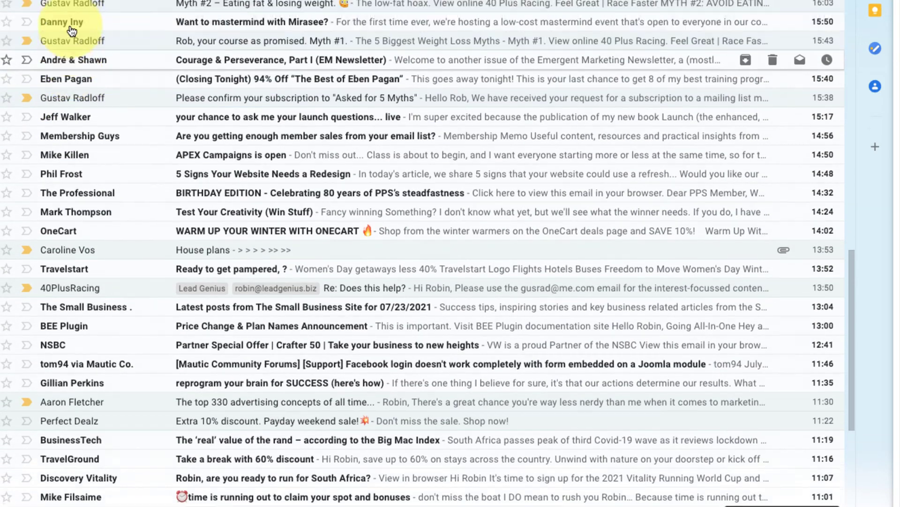
scroll(72, 31, up, 4)
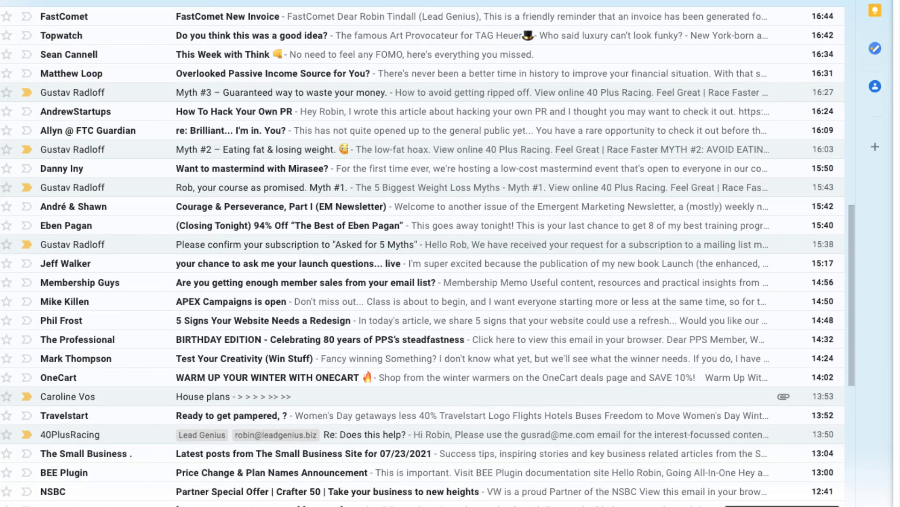
scroll(422, 253, up, 1)
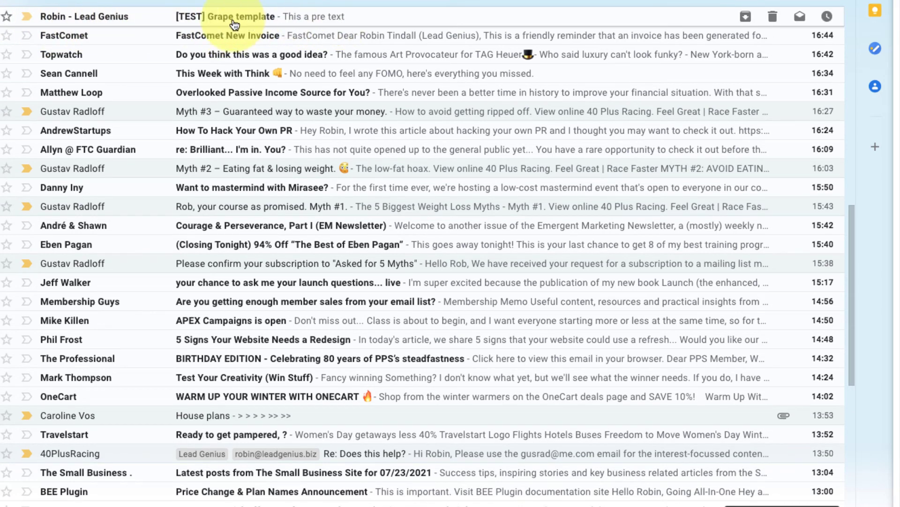
click(106, 23)
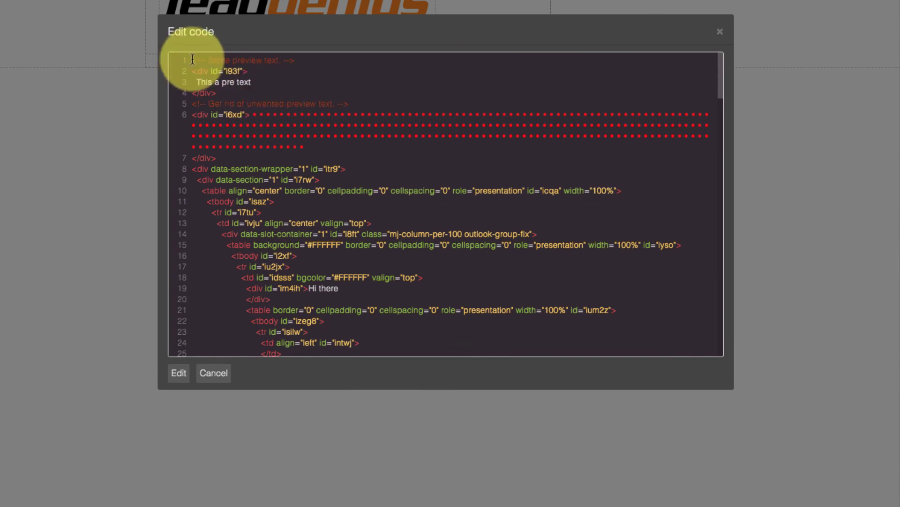
Select the preview text block in lines 1 to 7 of the email's code and inspect its hidden filler characters
drag(191, 57, 241, 153)
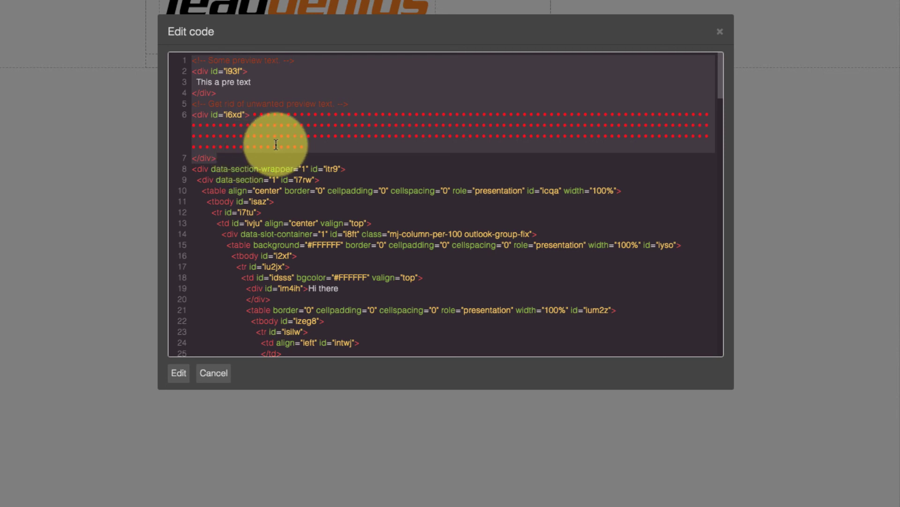
mouse_move(281, 144)
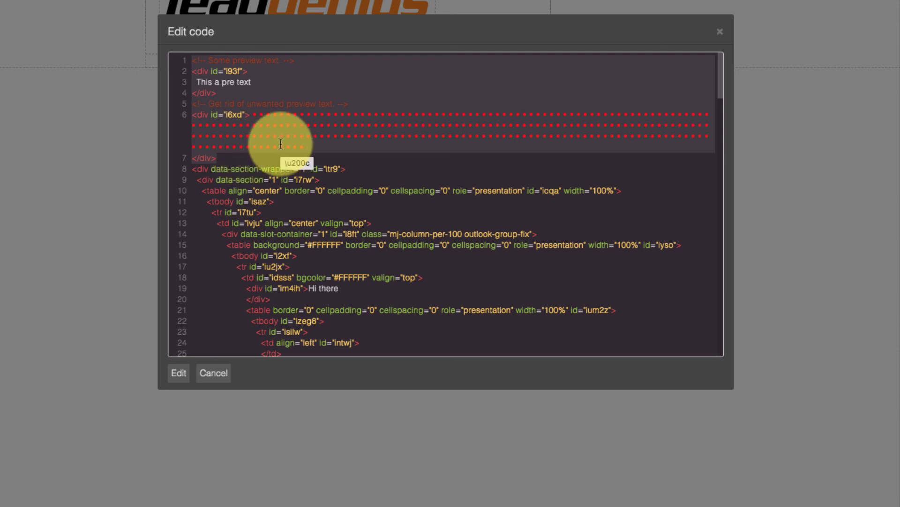